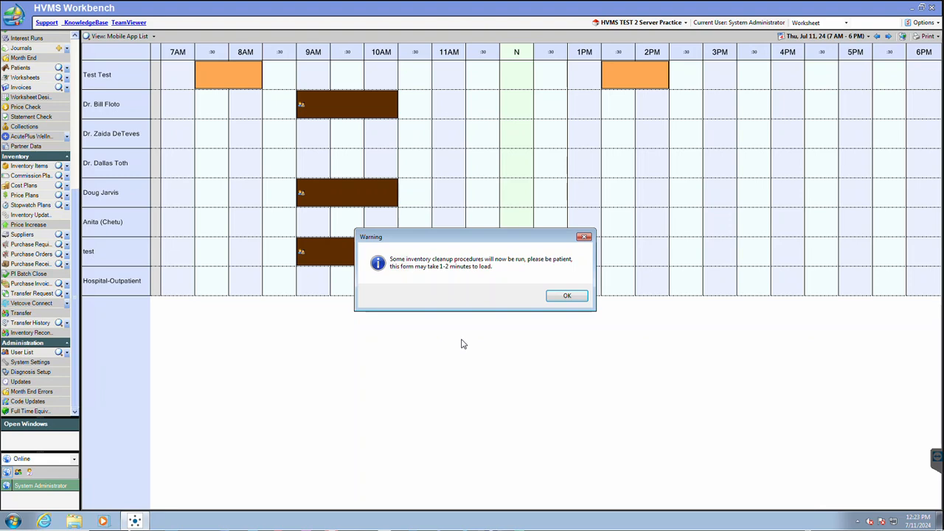
Step: Acknowledge the inventory cleanup notice and set the reconcile type to Cycle Count Only
{"action": "left_click", "coordinate": [563, 298]}
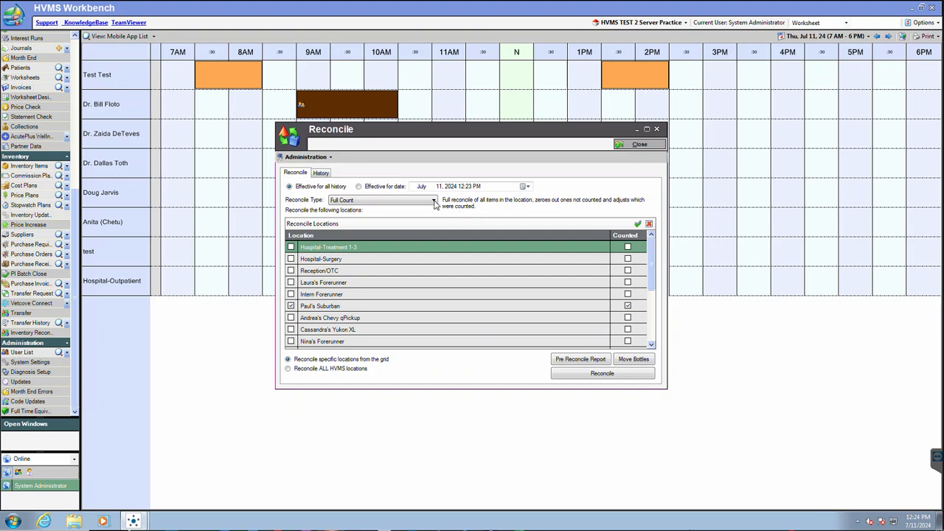
{"action": "left_click", "coordinate": [434, 201]}
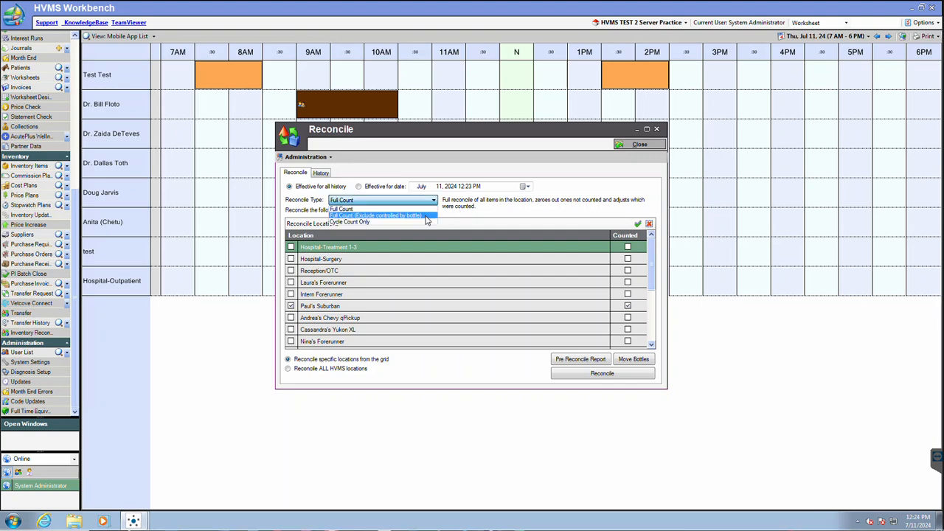
{"action": "left_click", "coordinate": [425, 215]}
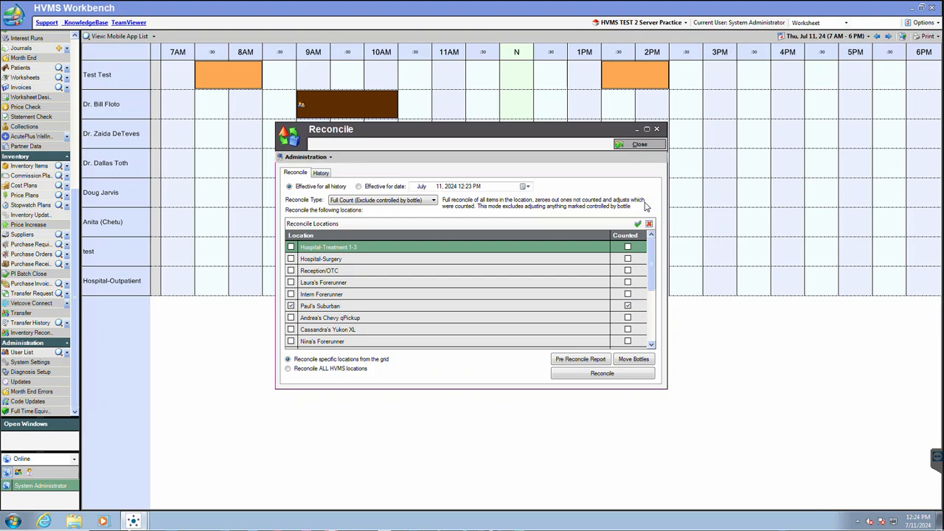
{"action": "left_click", "coordinate": [433, 201]}
{"action": "left_click", "coordinate": [417, 222]}
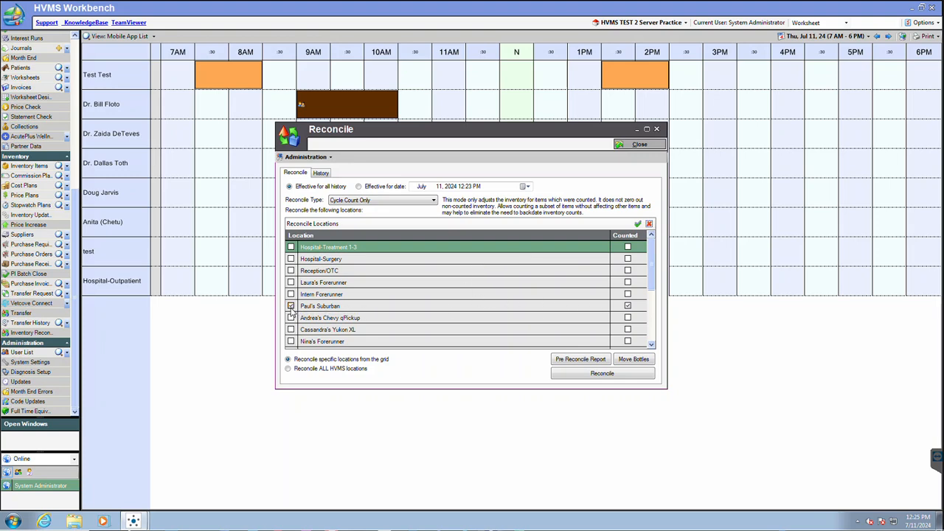
Step: Clear the preselected reconcile locations and select Paul's Suburban
{"action": "left_click", "coordinate": [628, 306]}
{"action": "left_click", "coordinate": [628, 306]}
{"action": "left_click_drag", "start_coordinate": [652, 293], "coordinate": [652, 309]}
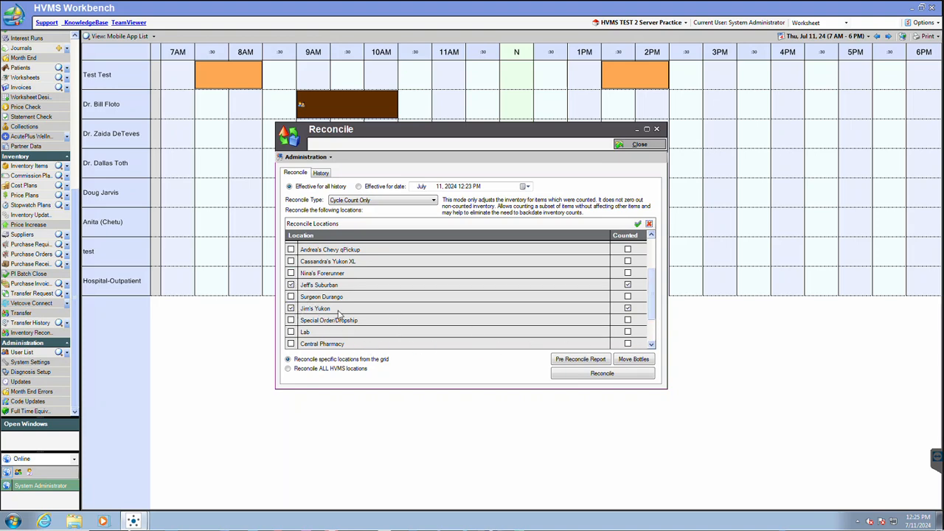
{"action": "left_click_drag", "start_coordinate": [653, 300], "coordinate": [651, 243]}
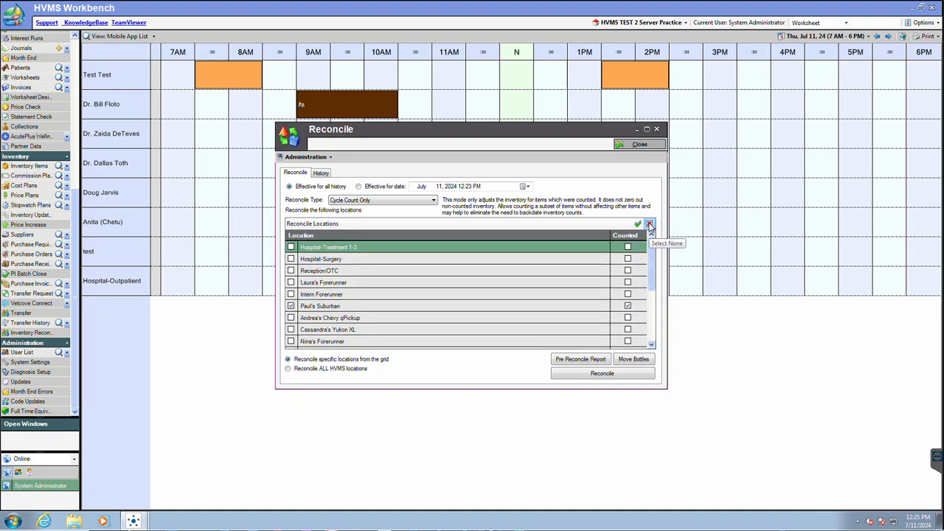
{"action": "left_click", "coordinate": [649, 224]}
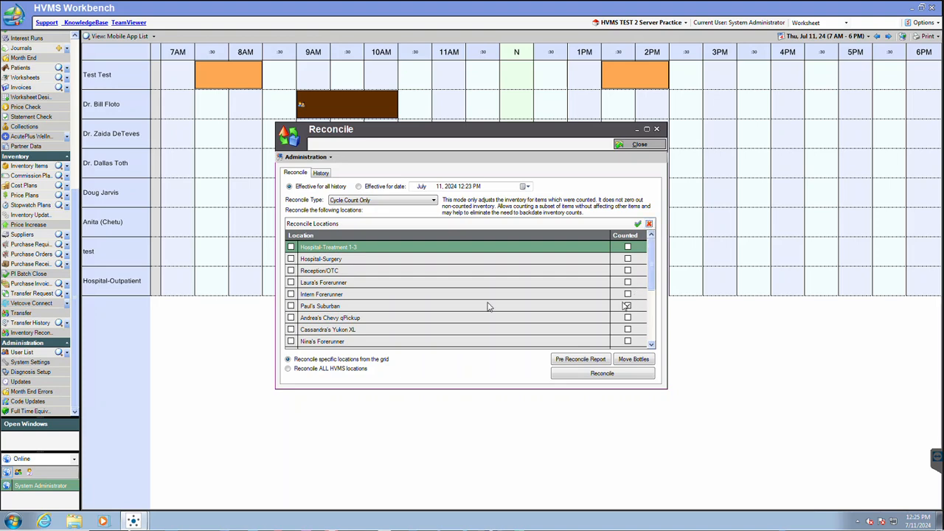
{"action": "left_click", "coordinate": [291, 305]}
{"action": "left_click", "coordinate": [291, 306]}
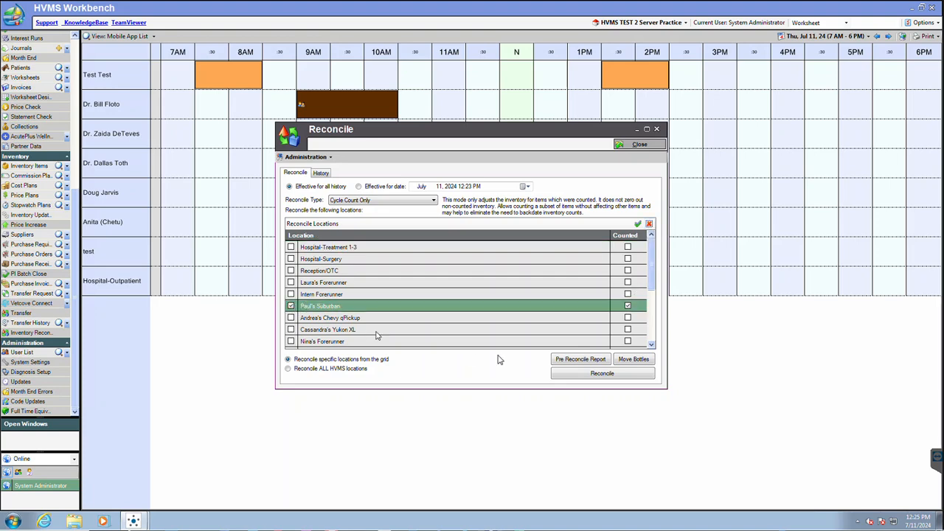
Step: Review the pages of the Cycle Count Only pre-reconcile report for Paul's Suburban, including non-controlled item adjustments, and close it
{"action": "left_click", "coordinate": [582, 360]}
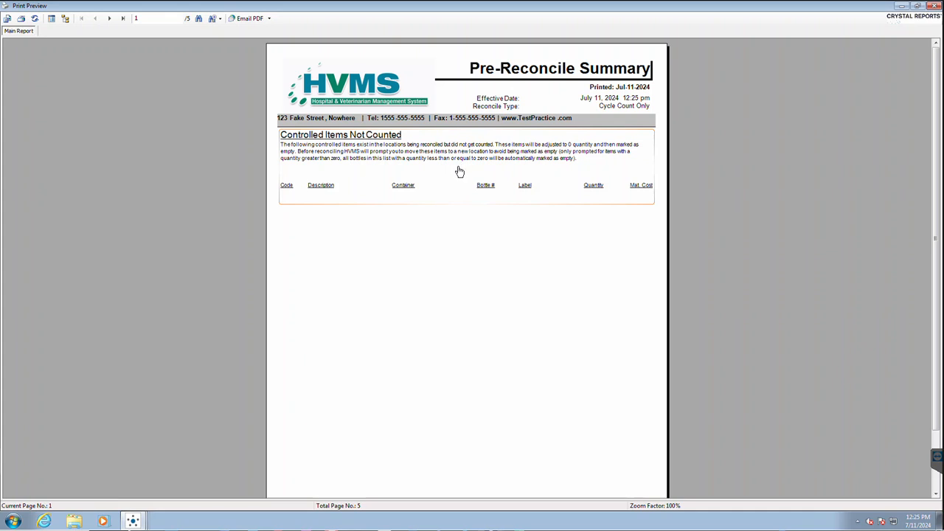
{"action": "left_click", "coordinate": [109, 18]}
{"action": "left_click", "coordinate": [108, 18]}
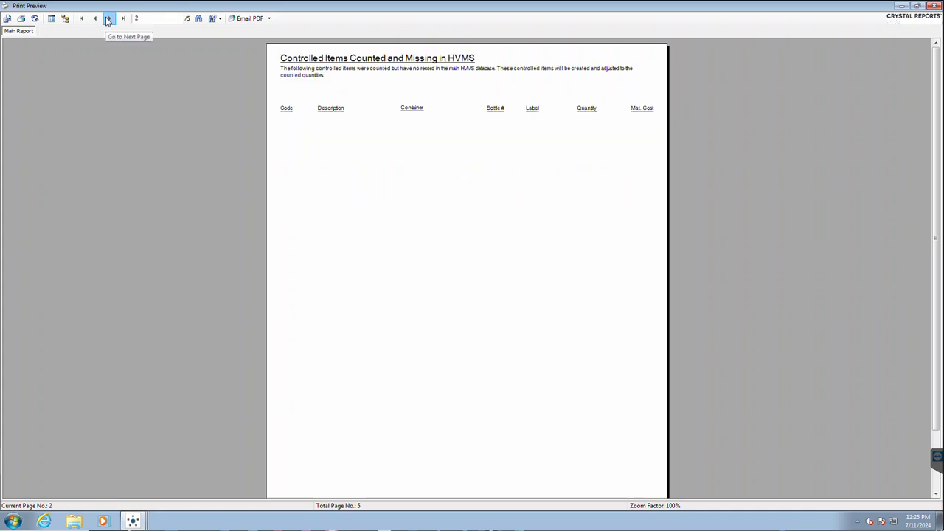
{"action": "left_click", "coordinate": [108, 18]}
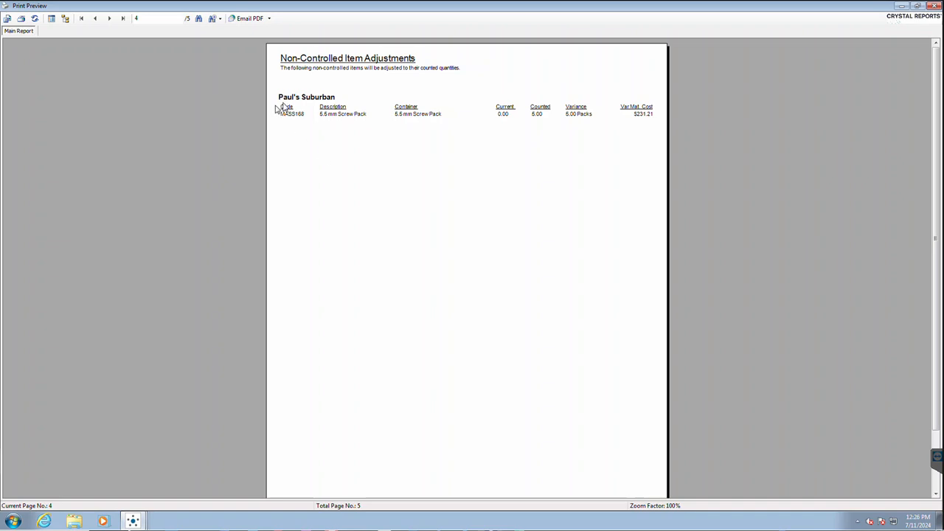
{"action": "left_click", "coordinate": [108, 18]}
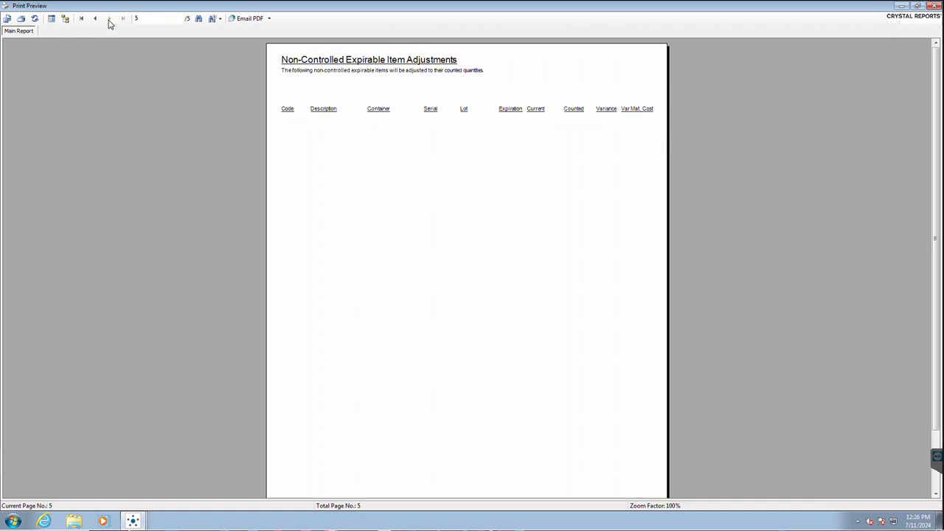
{"action": "left_click", "coordinate": [95, 18]}
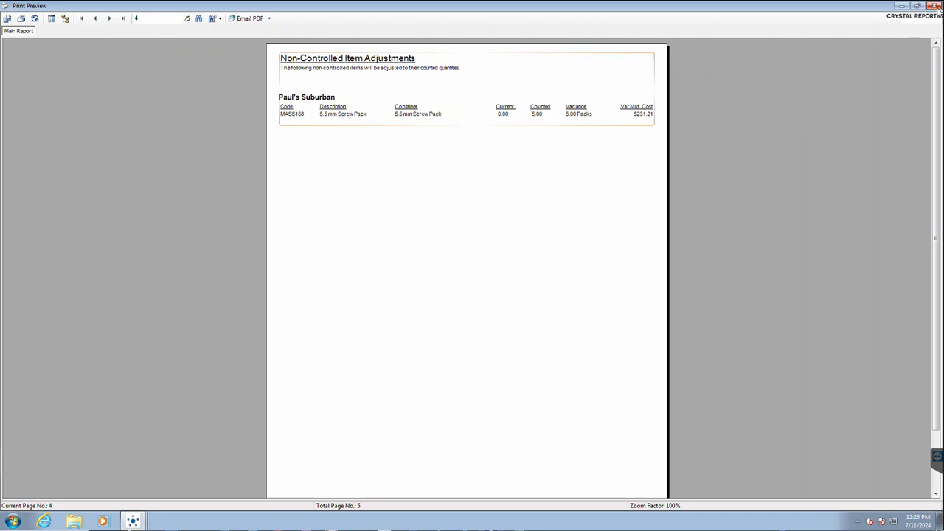
{"action": "left_click", "coordinate": [933, 5]}
Step: Switch the reconcile type to Full Count (Exclude controlled by bottle), examine the non-controlled item adjustments in its pre-reconcile report, and close the report
{"action": "left_click", "coordinate": [432, 202]}
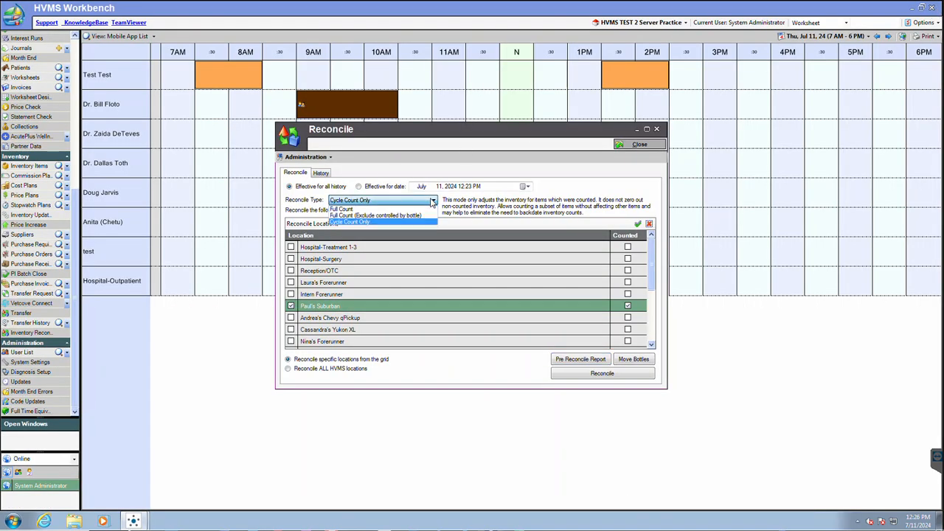
{"action": "left_click", "coordinate": [406, 220]}
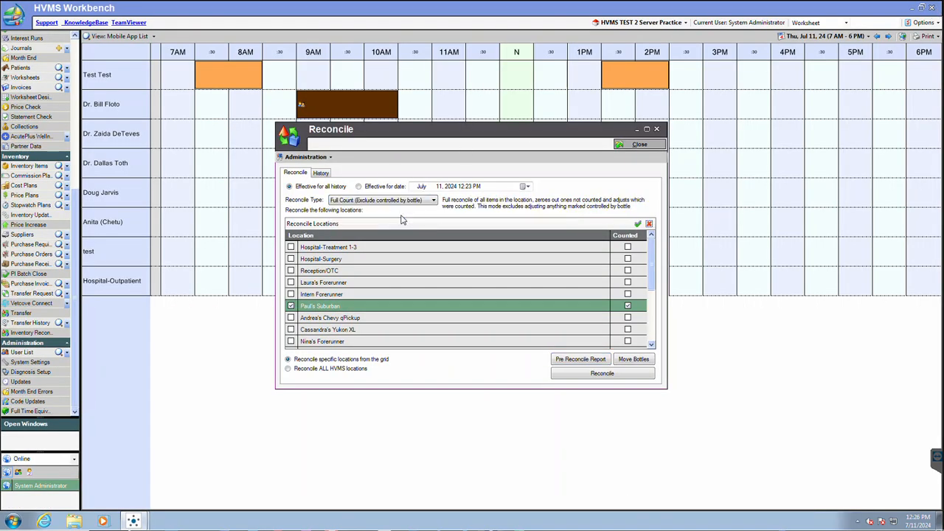
{"action": "left_click", "coordinate": [577, 362]}
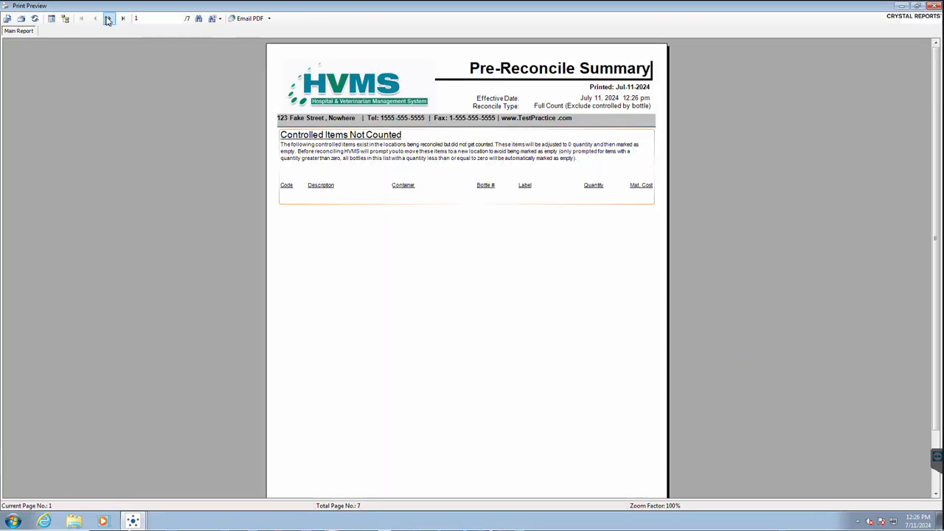
{"action": "left_click", "coordinate": [107, 19]}
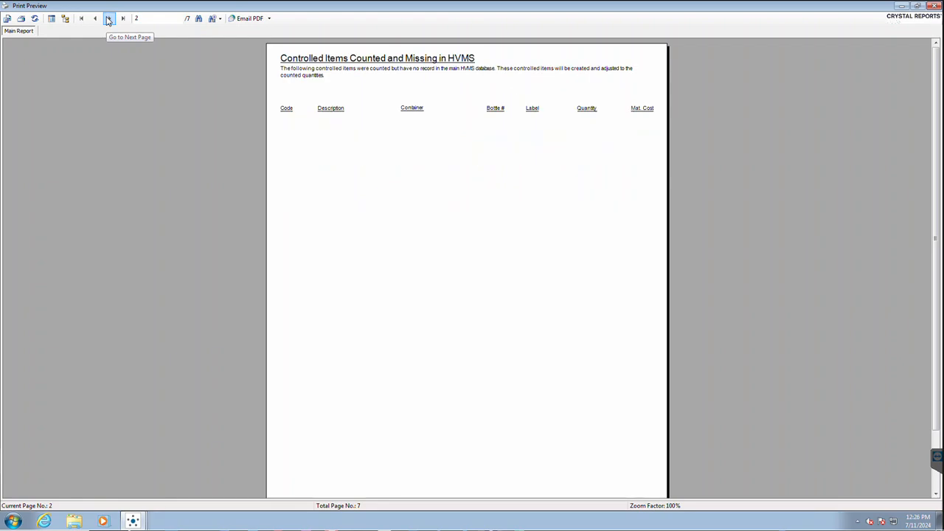
{"action": "left_click", "coordinate": [108, 19]}
{"action": "left_click", "coordinate": [108, 19]}
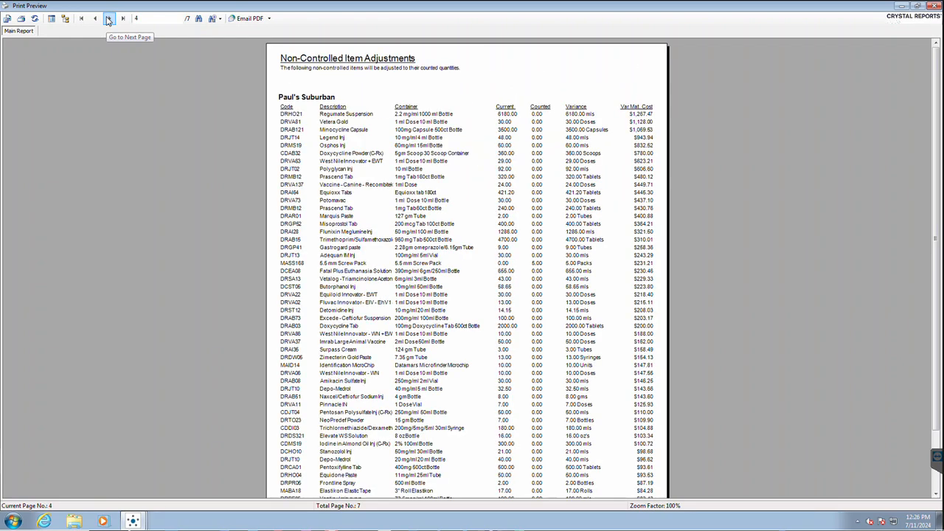
{"action": "left_click", "coordinate": [539, 266]}
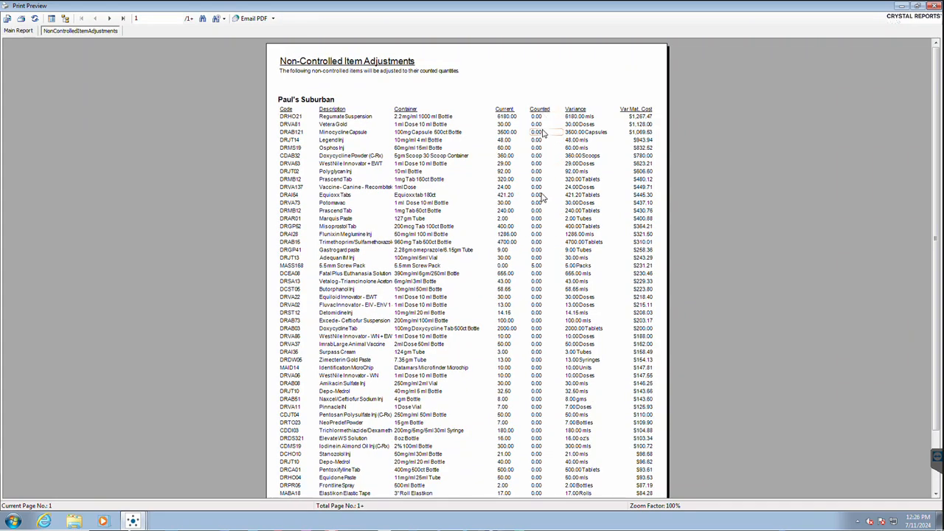
{"action": "left_click", "coordinate": [935, 6]}
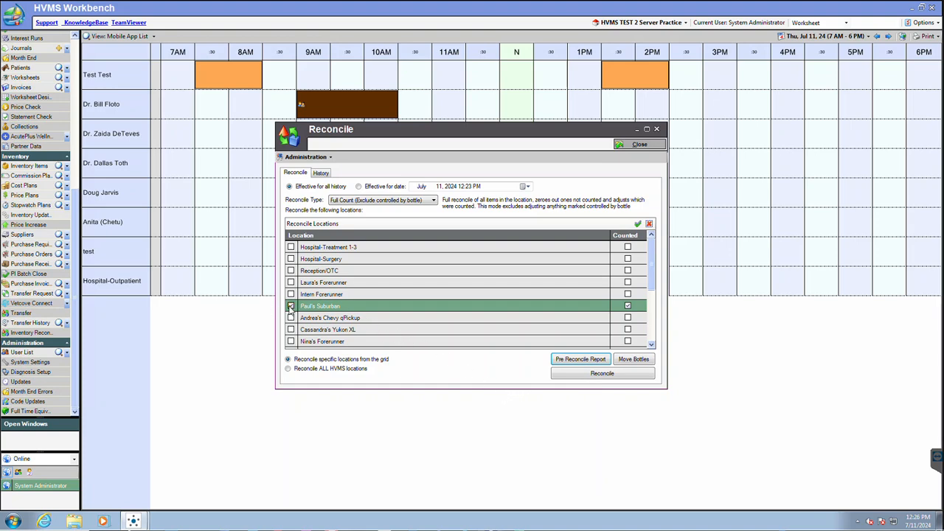
Step: Set the reconcile type back to Cycle Count Only and run the reconcile for Paul's Suburban
{"action": "left_click", "coordinate": [290, 306]}
{"action": "left_click", "coordinate": [433, 200]}
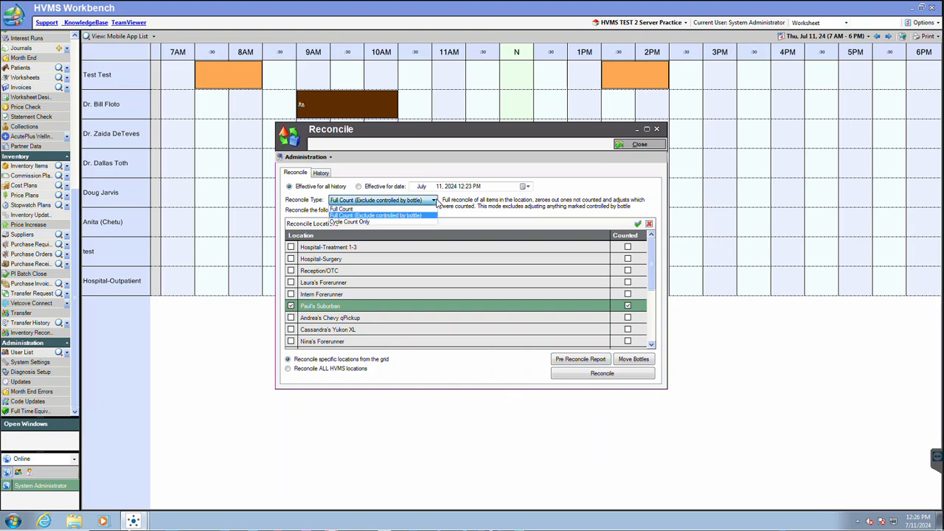
{"action": "left_click", "coordinate": [388, 221]}
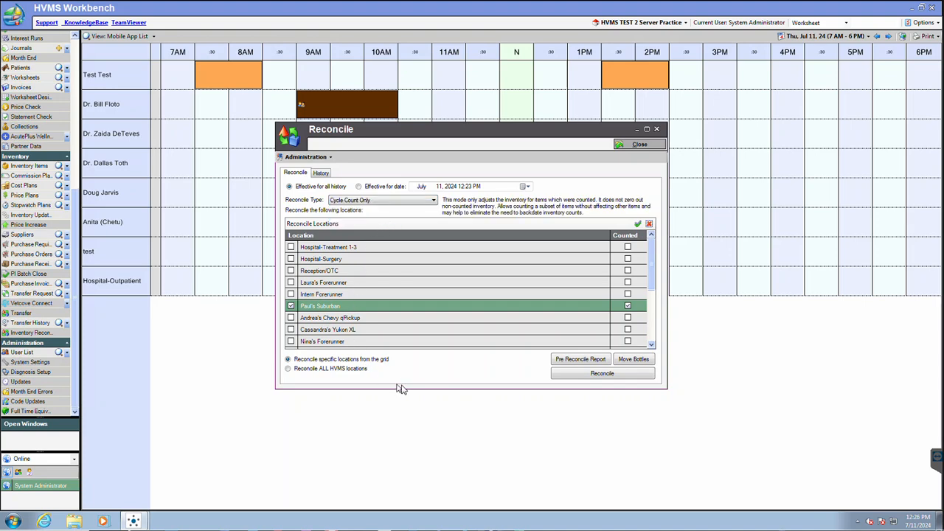
{"action": "left_click", "coordinate": [602, 376]}
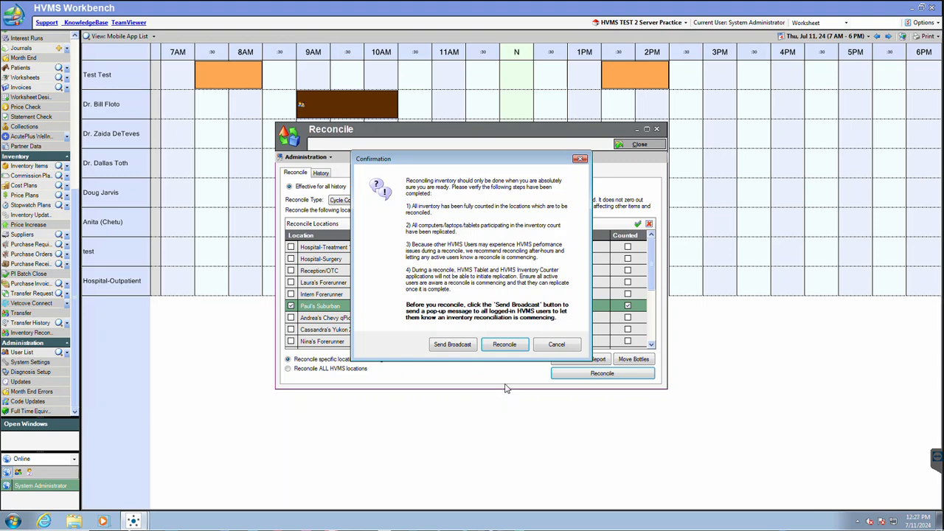
{"action": "left_click", "coordinate": [505, 345]}
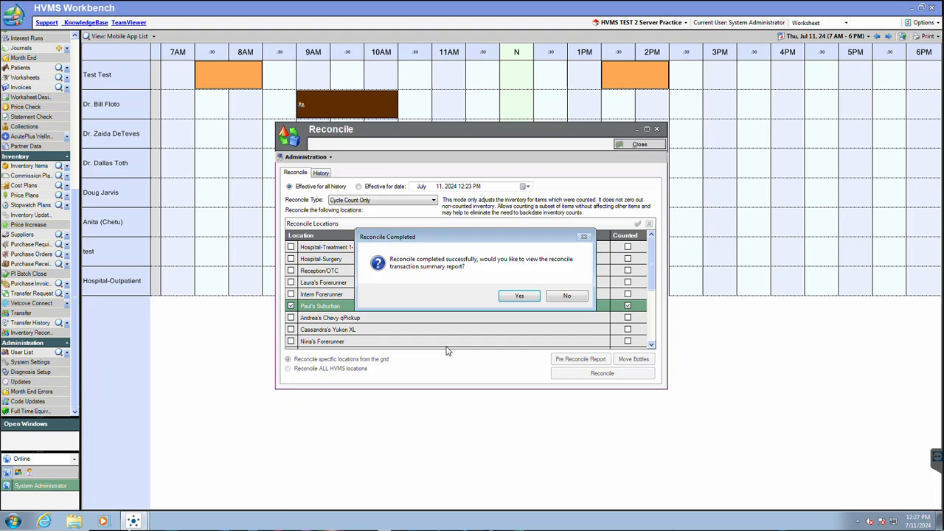
Step: View the transaction summary report for the cycle count reconcile, accept the cleanup notice, and close the report
{"action": "left_click", "coordinate": [519, 295]}
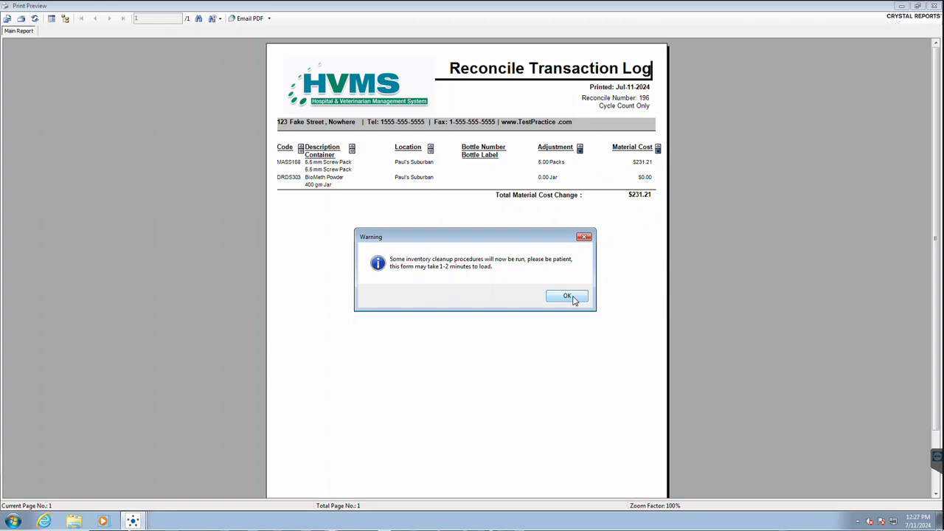
{"action": "left_click", "coordinate": [567, 296]}
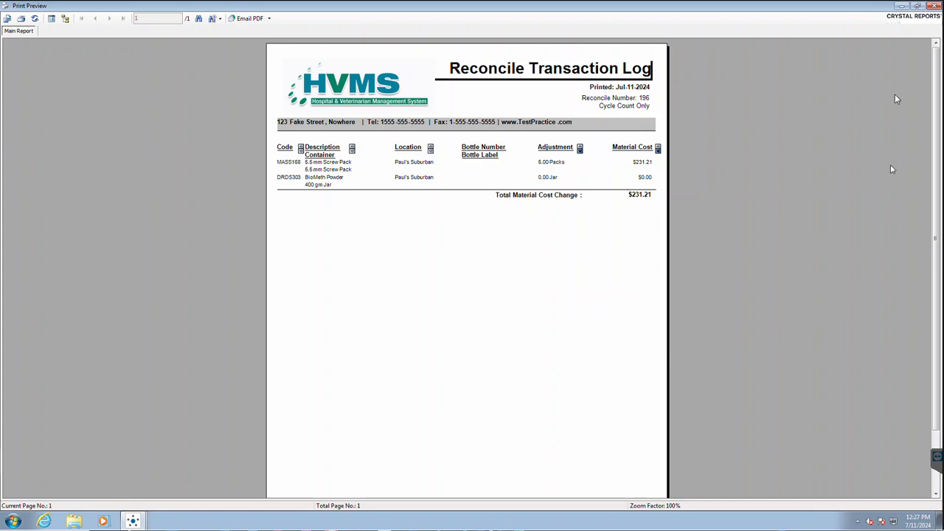
{"action": "left_click", "coordinate": [935, 6]}
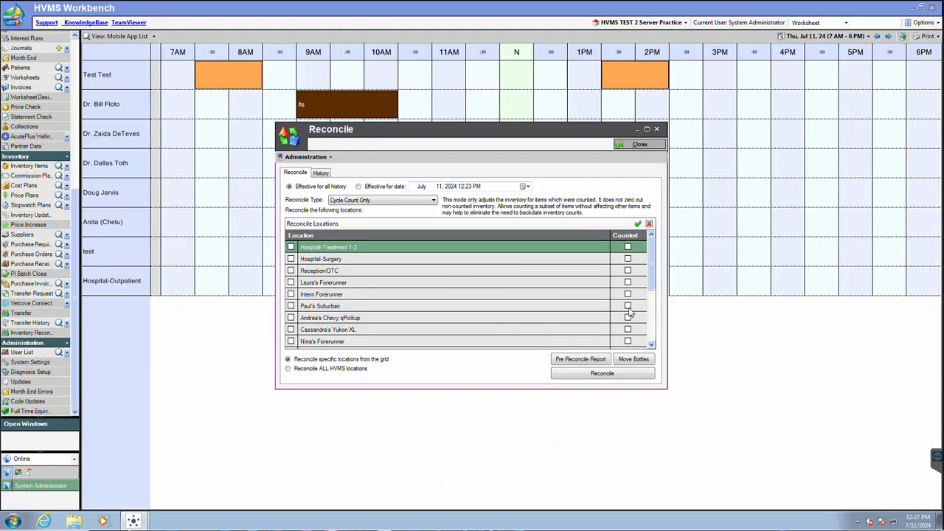
Step: Deselect Jim's Yukon and reconcile Jeff's Suburban as Full Count (Exclude controlled by bottle)
{"action": "scroll", "coordinate": [652, 277], "scroll_direction": "down", "scroll_amount": 1}
{"action": "scroll", "coordinate": [652, 276], "scroll_direction": "down", "scroll_amount": 4}
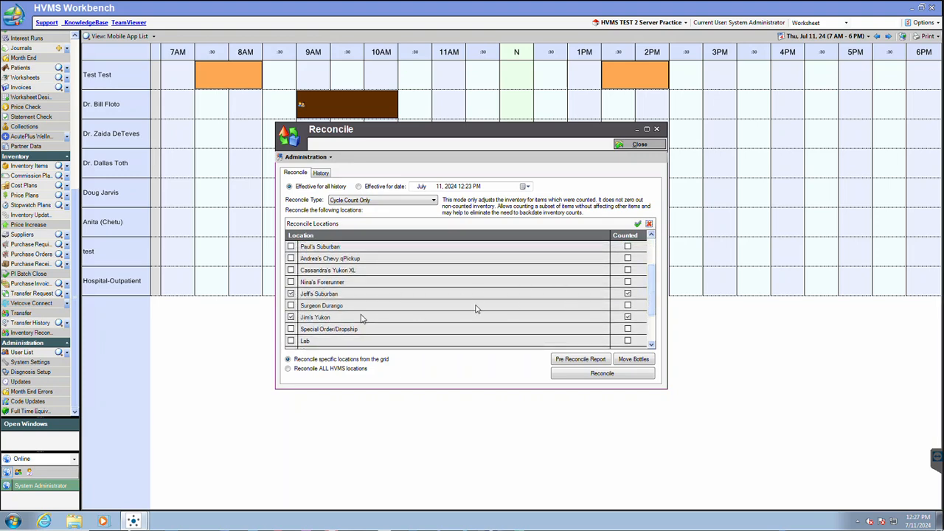
{"action": "left_click", "coordinate": [291, 317]}
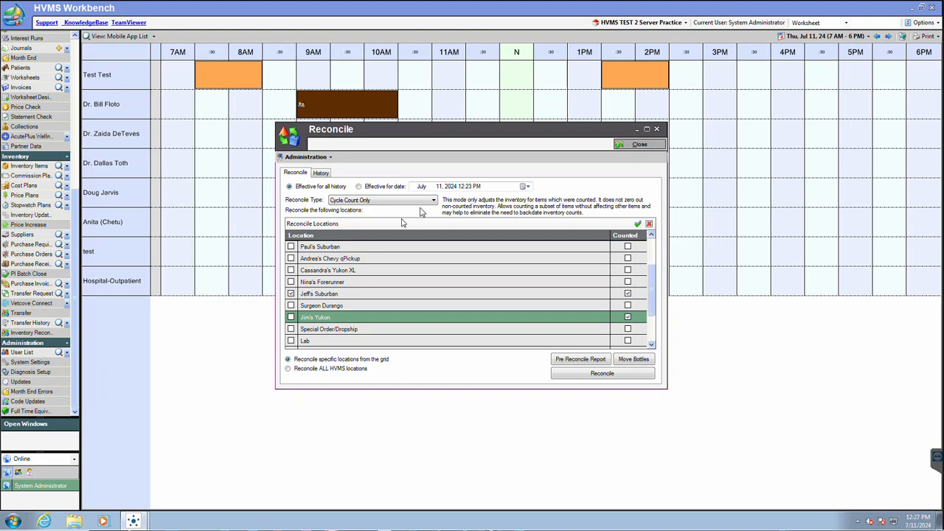
{"action": "left_click", "coordinate": [429, 203]}
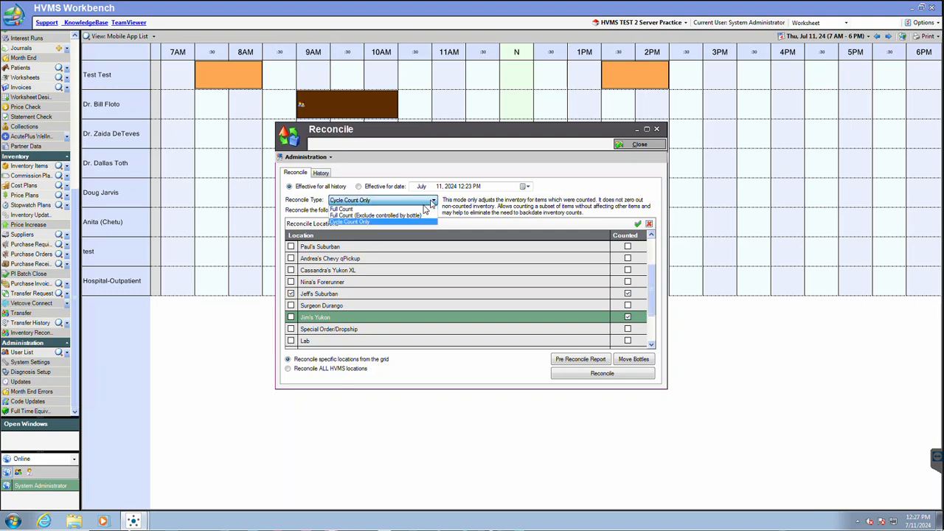
{"action": "left_click", "coordinate": [415, 215]}
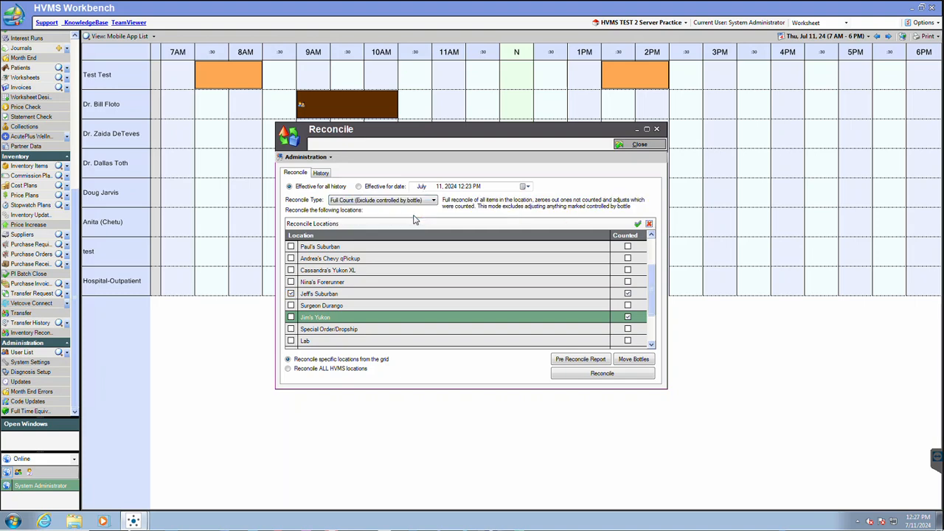
{"action": "left_click", "coordinate": [591, 375]}
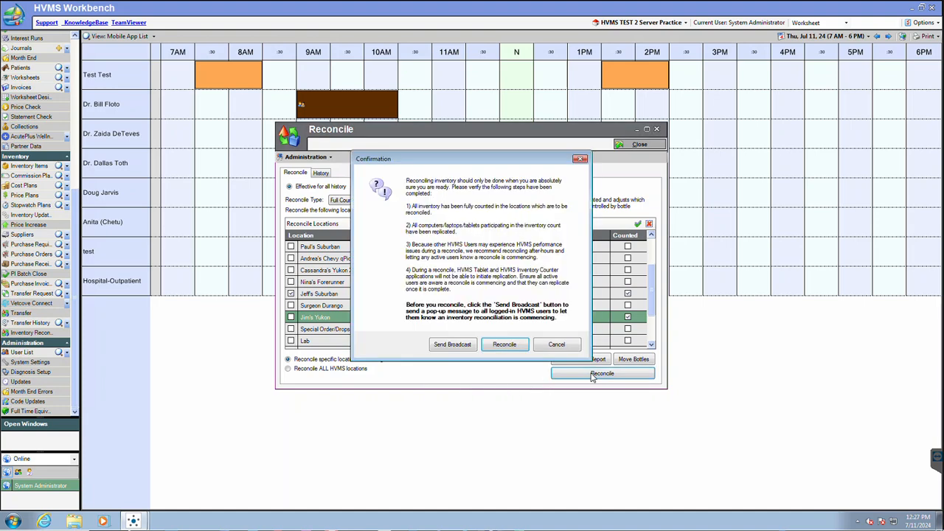
{"action": "left_click", "coordinate": [507, 345]}
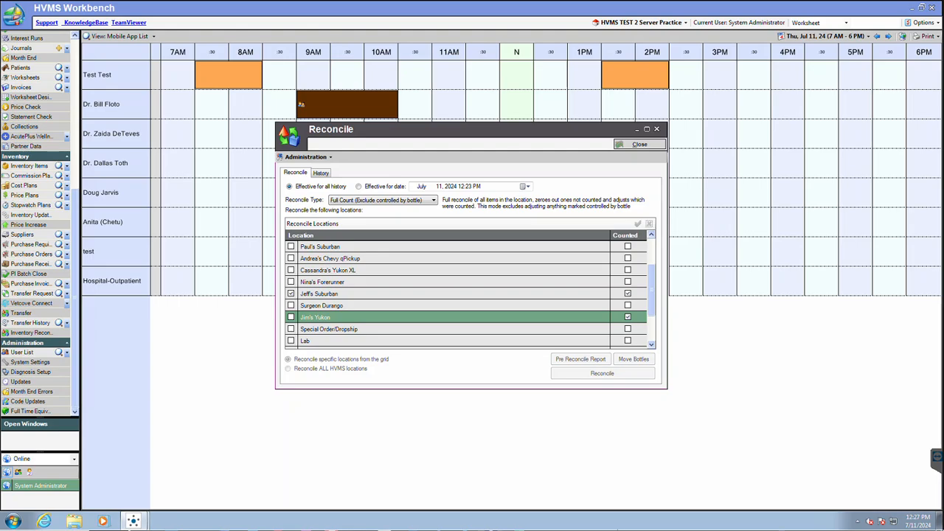
Step: View the transaction summary report for the full count reconcile, accept the cleanup notice, and close the report
{"action": "left_click", "coordinate": [522, 296]}
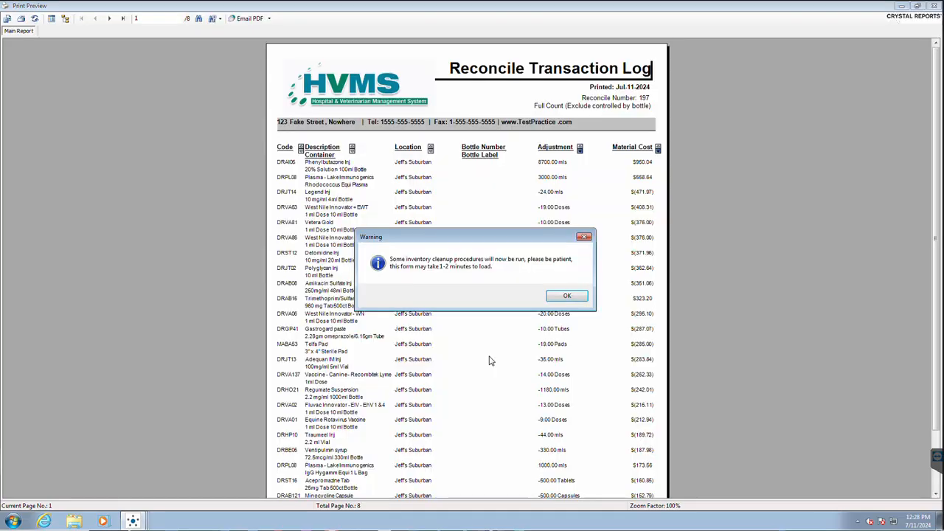
{"action": "left_click", "coordinate": [567, 295]}
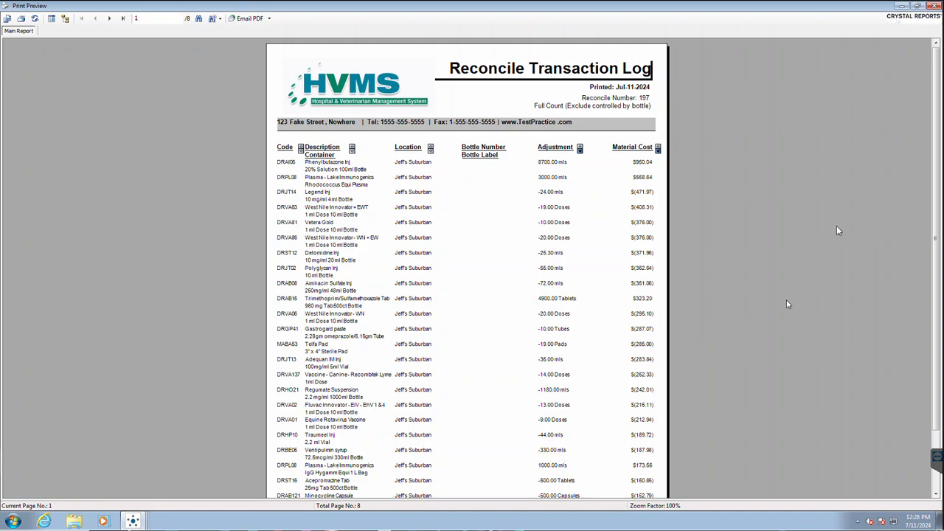
{"action": "left_click", "coordinate": [932, 7]}
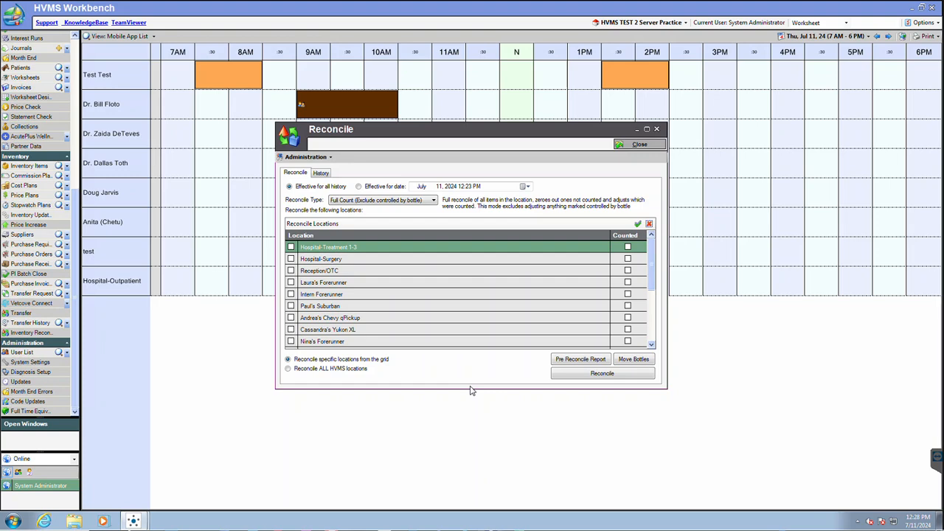
Step: Set the reconcile type to Cycle Count Only and display the reconcile history
{"action": "left_click", "coordinate": [434, 200]}
{"action": "left_click", "coordinate": [378, 222]}
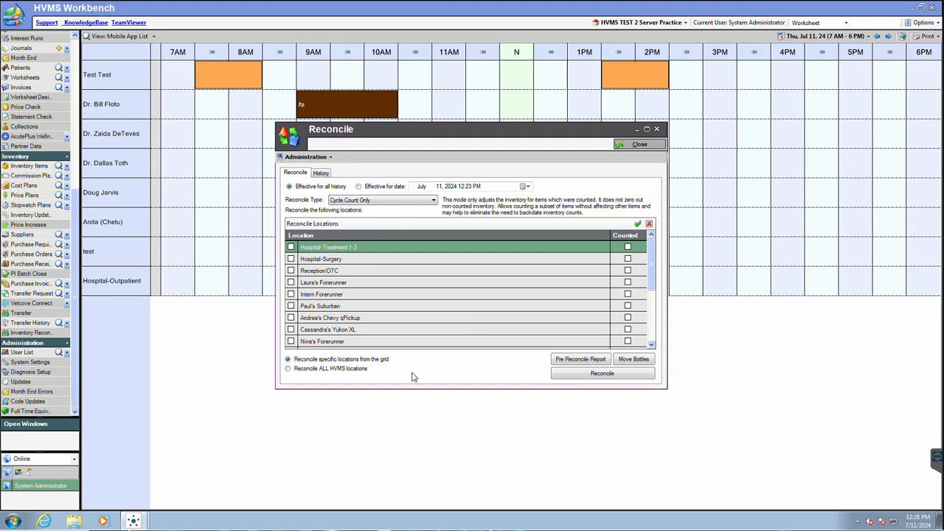
{"action": "left_click", "coordinate": [325, 174]}
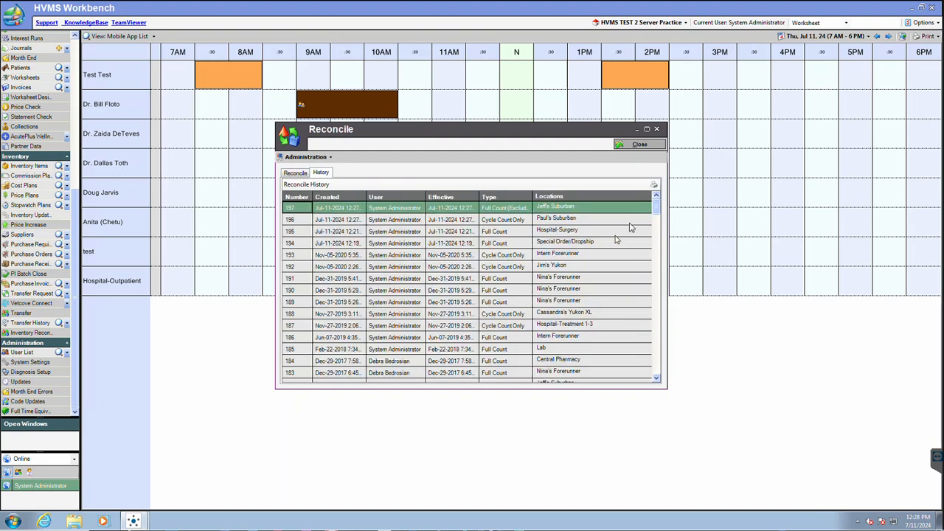